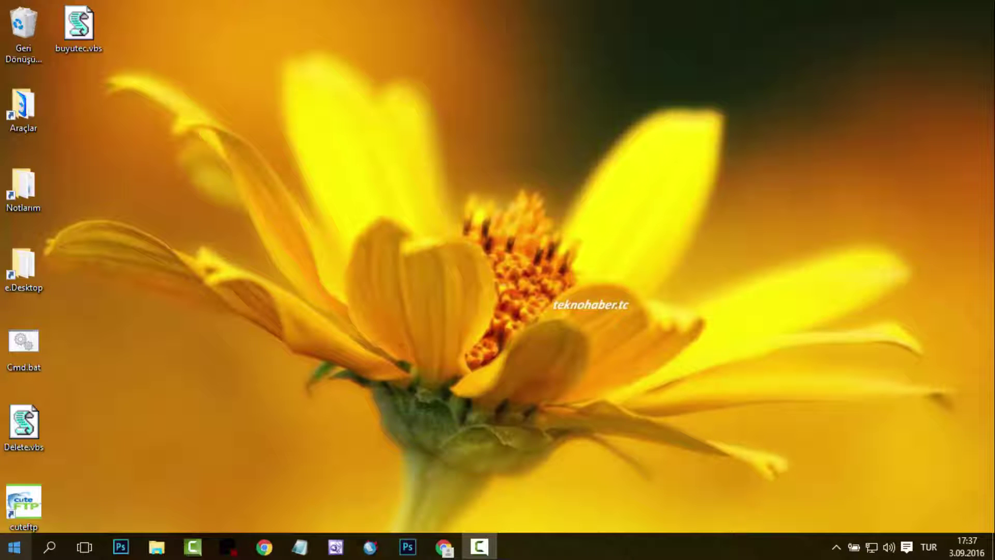
# Launch Büyüteç from the Windows Erişim Kolaylığı folder in the full app list and close it.
pyautogui.click(14, 546)
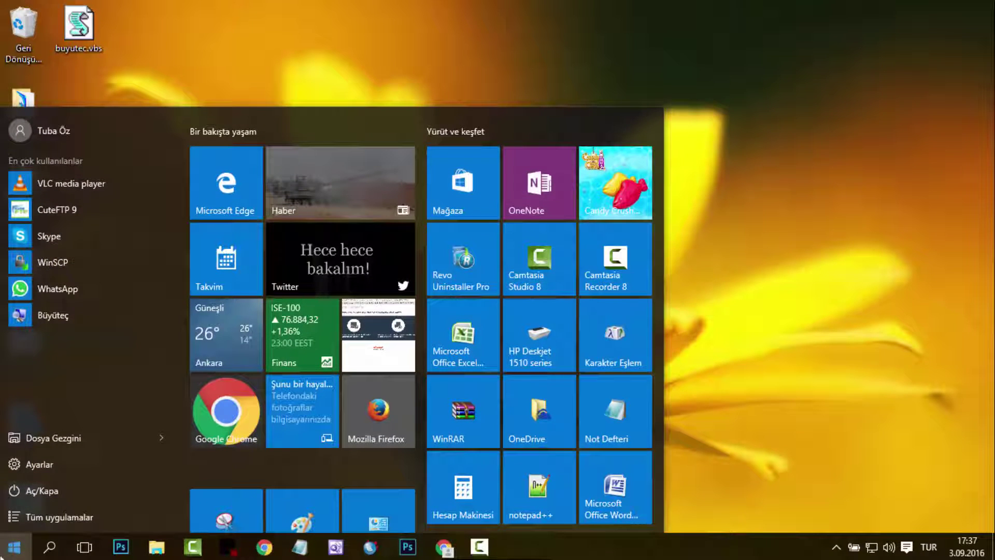
pyautogui.click(60, 520)
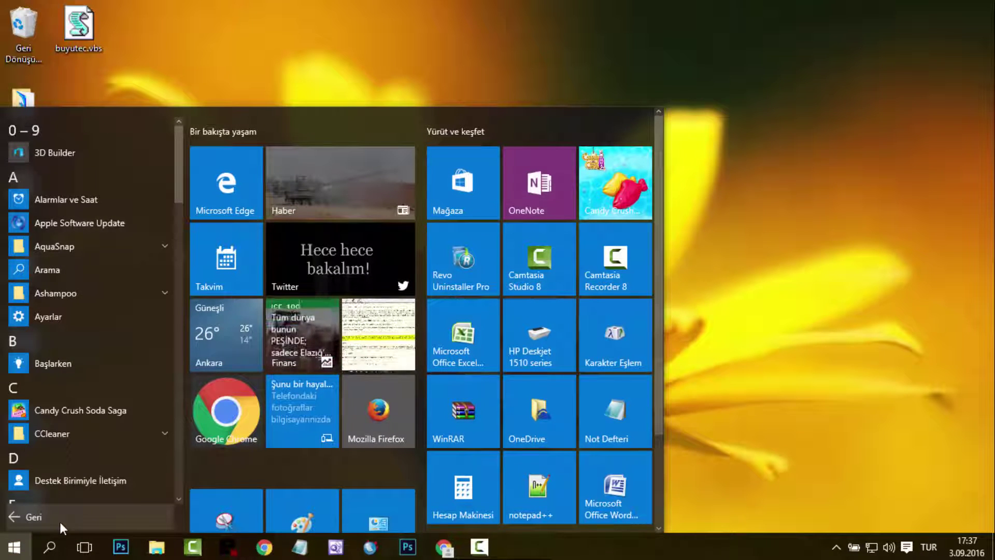
pyautogui.scroll(-15, 77, 464)
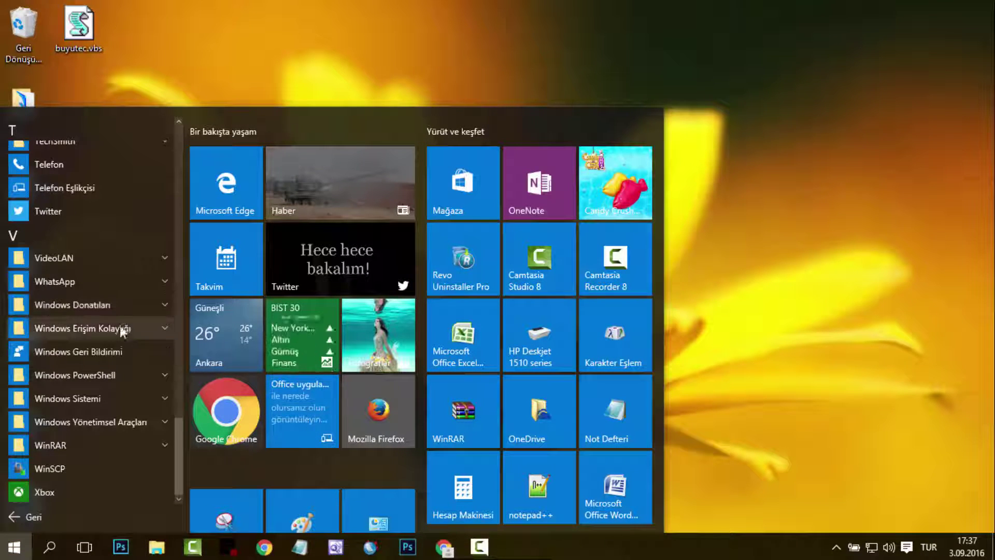
pyautogui.click(120, 327)
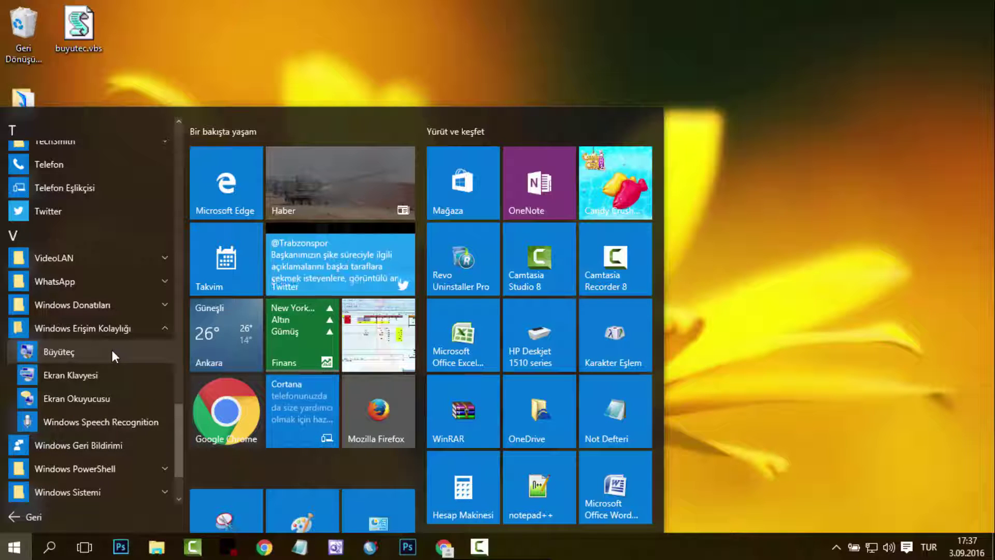
pyautogui.click(112, 350)
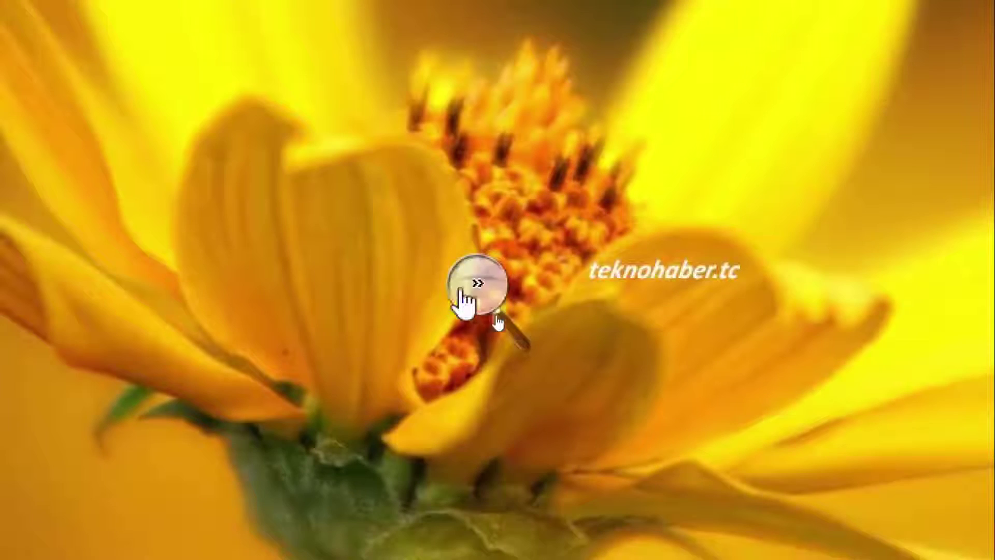
pyautogui.click(462, 296)
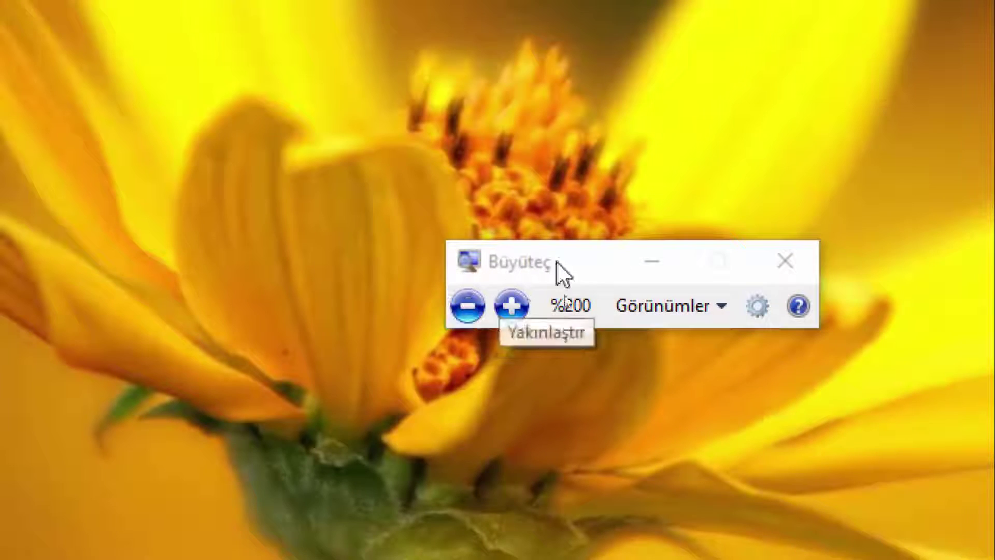
pyautogui.click(794, 261)
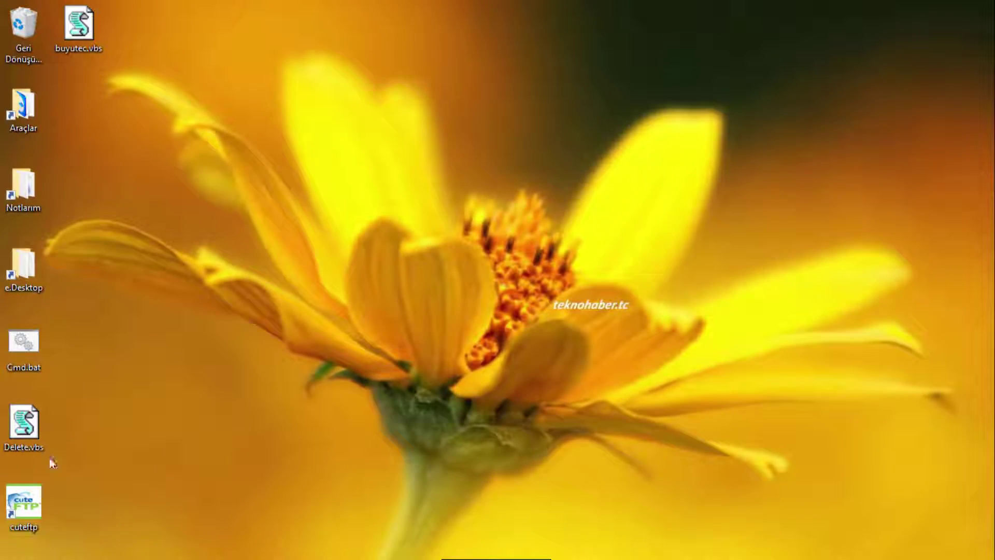
# Search Windows for "büyüteç", launch the Büyüteç desktop app from the results and close it.
pyautogui.click(49, 546)
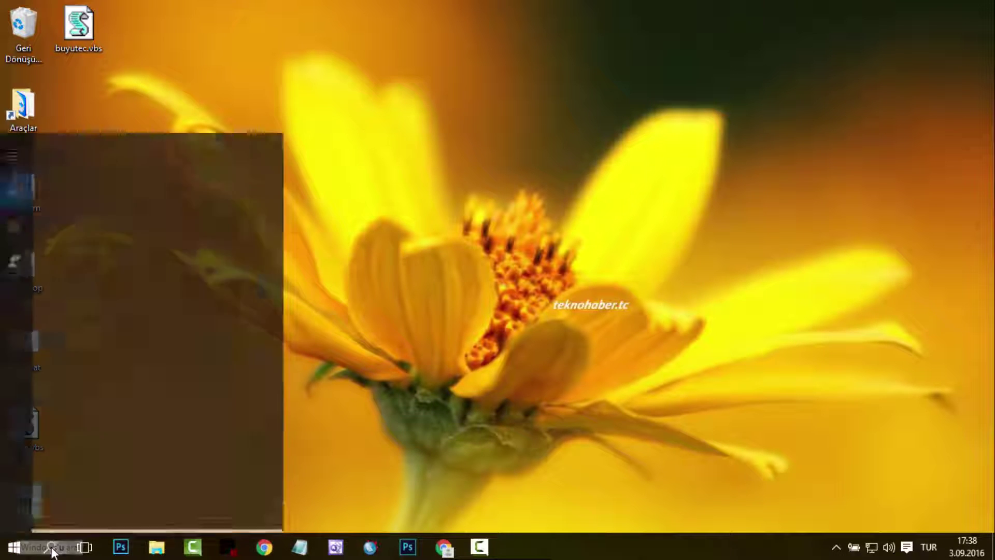
pyautogui.write('büyü')
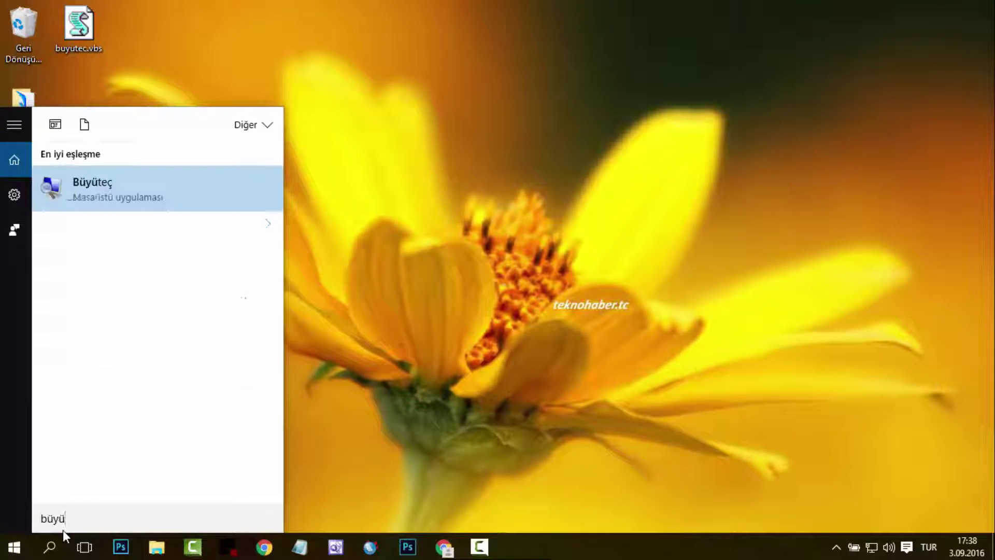
pyautogui.write('teç')
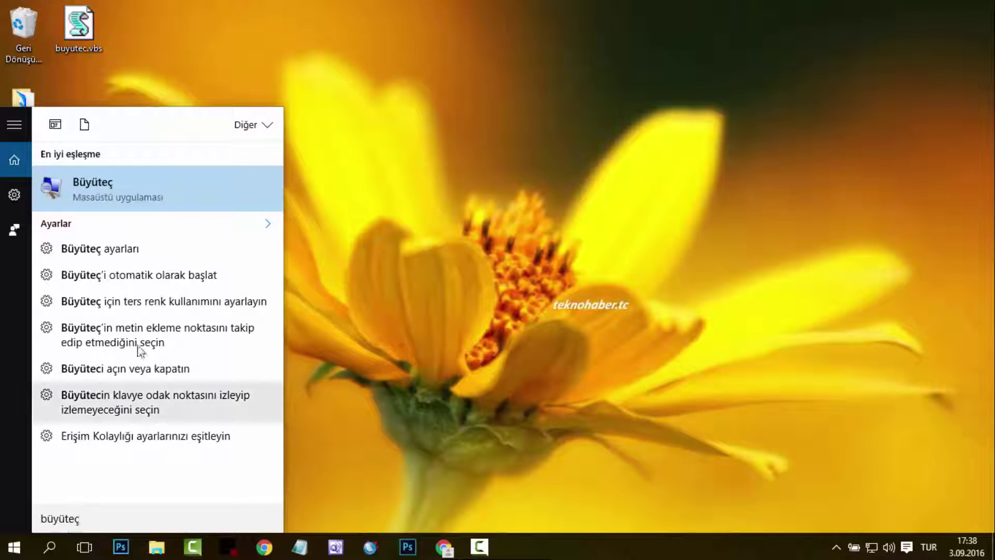
pyautogui.click(206, 204)
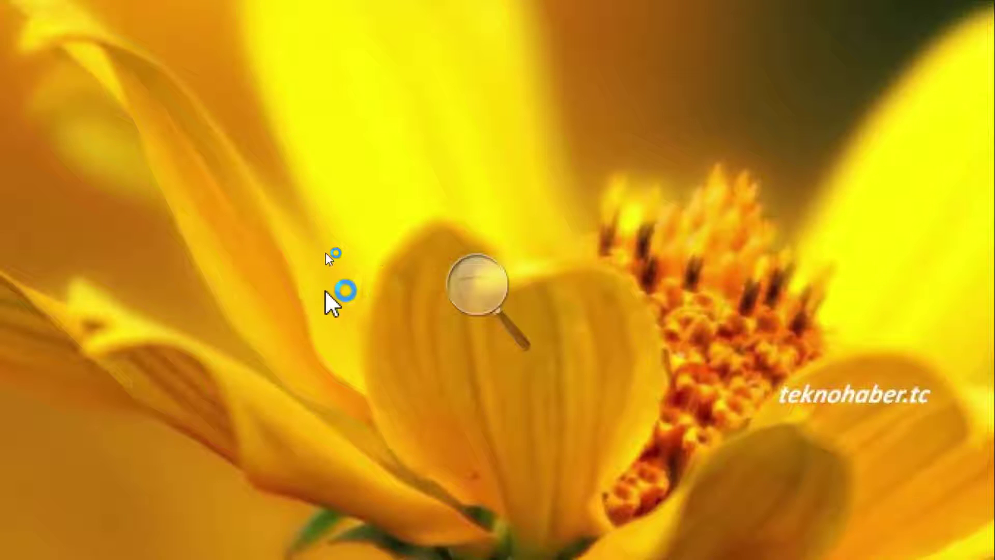
pyautogui.click(464, 300)
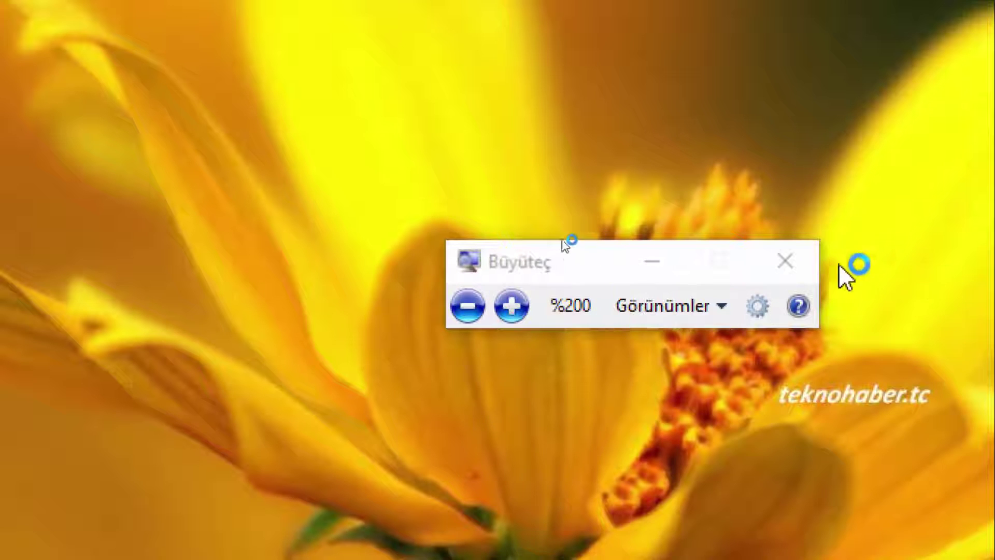
pyautogui.click(782, 263)
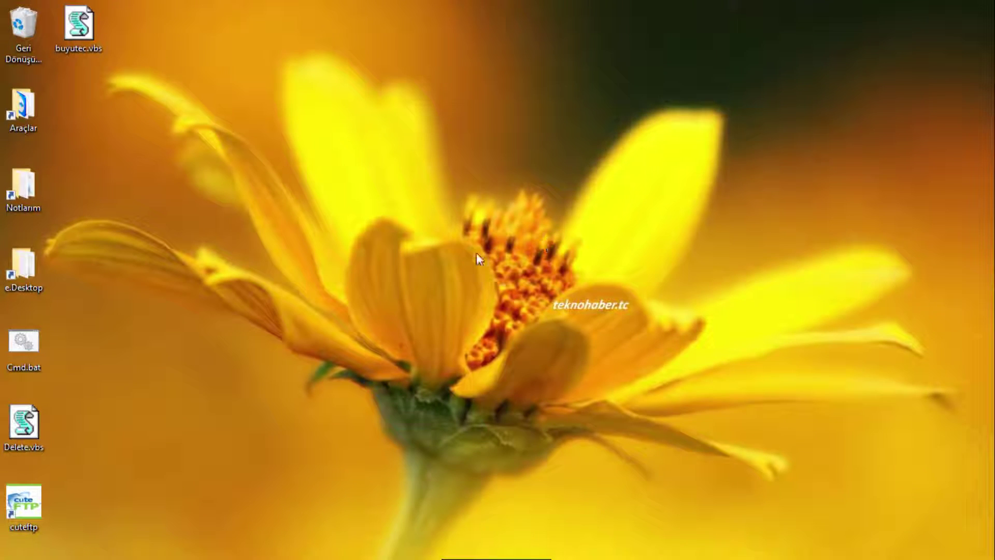
# Run the buyutec.vbs script on the desktop to start Büyüteç and close the magnifier.
pyautogui.moveTo(83, 557)
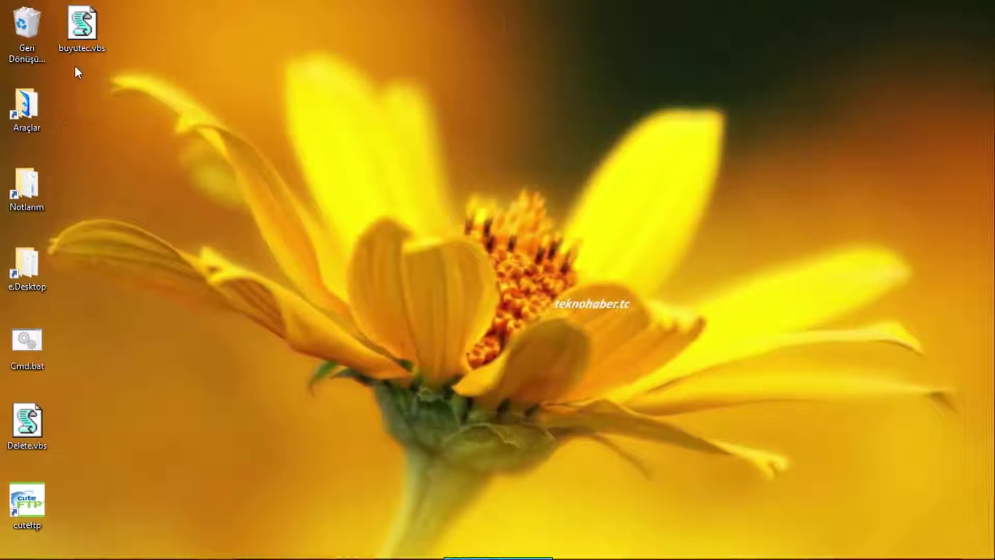
pyautogui.doubleClick(71, 46)
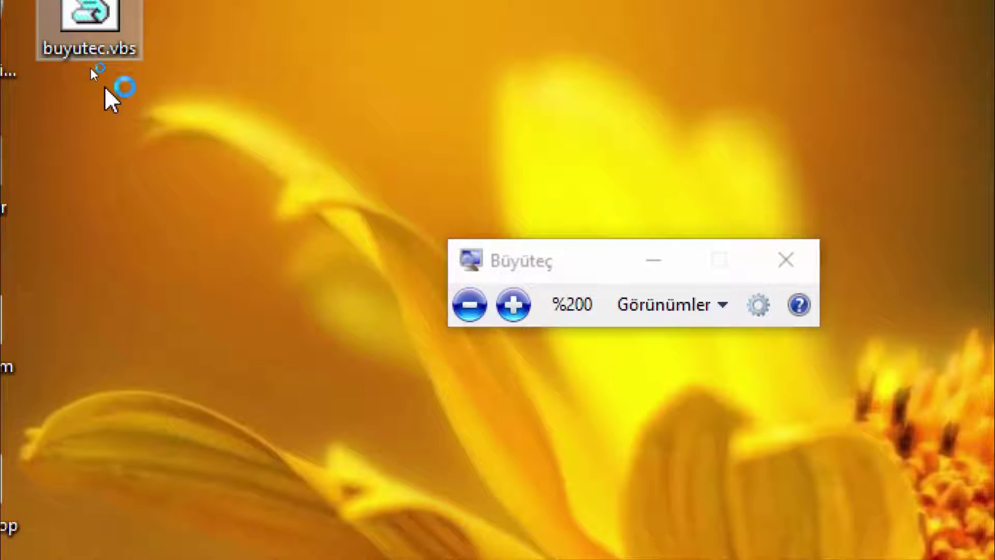
pyautogui.click(794, 260)
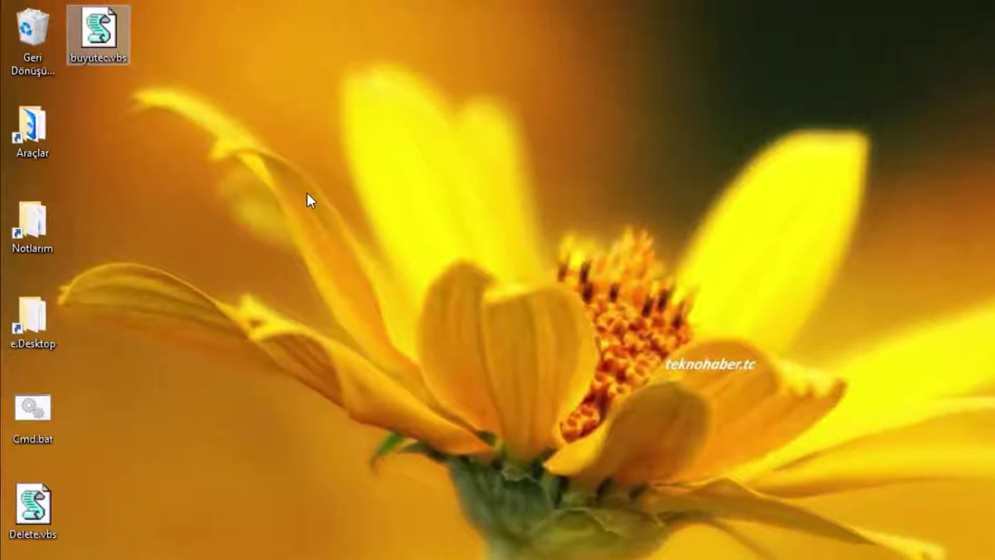
# Create a new text document on the desktop named buyutec2.vbs, accepting the change of file extension.
pyautogui.rightClick(256, 160)
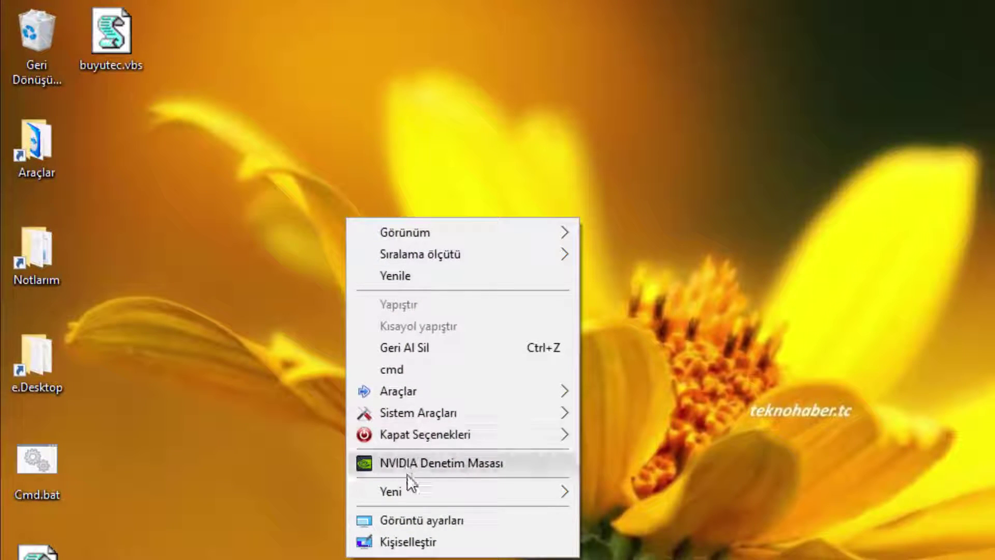
pyautogui.moveTo(411, 495)
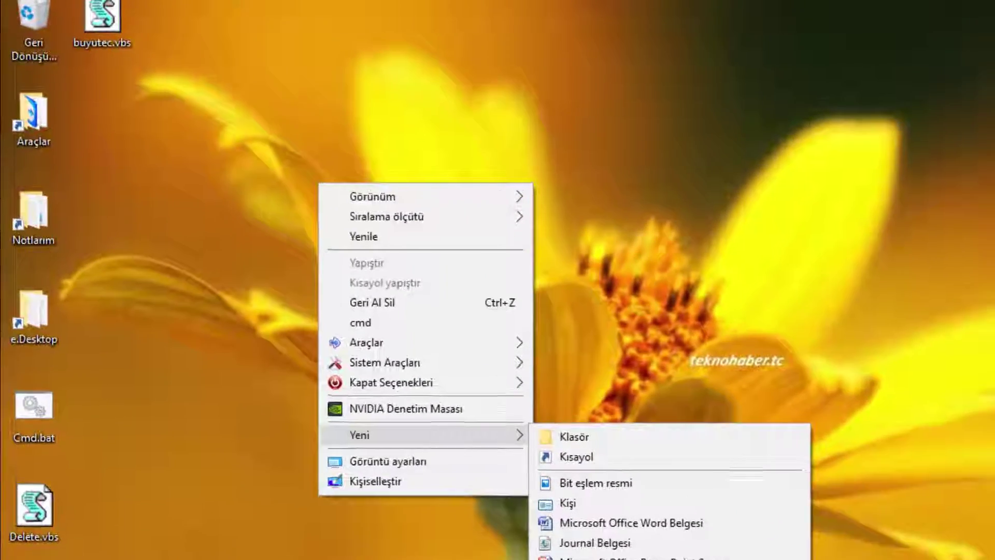
pyautogui.click(549, 556)
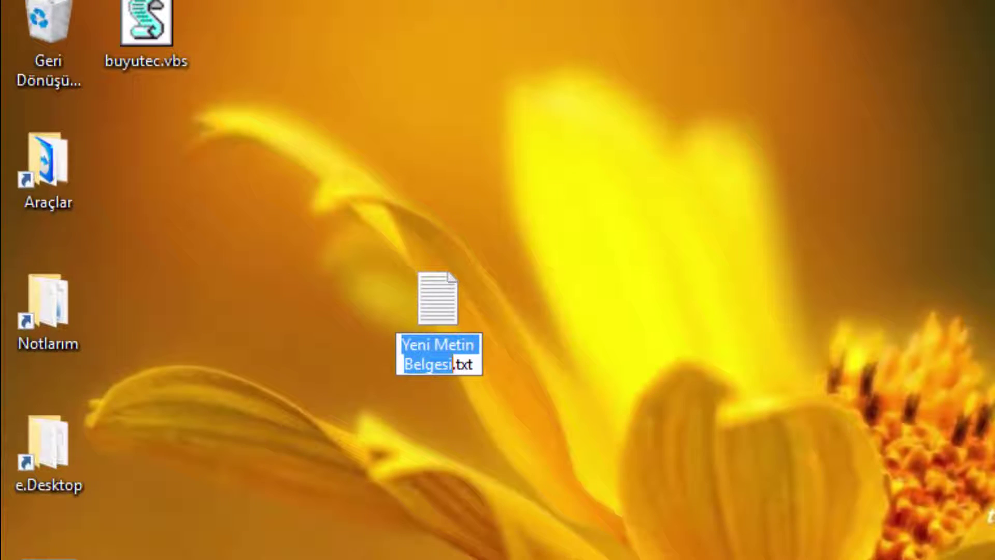
pyautogui.write('buyute')
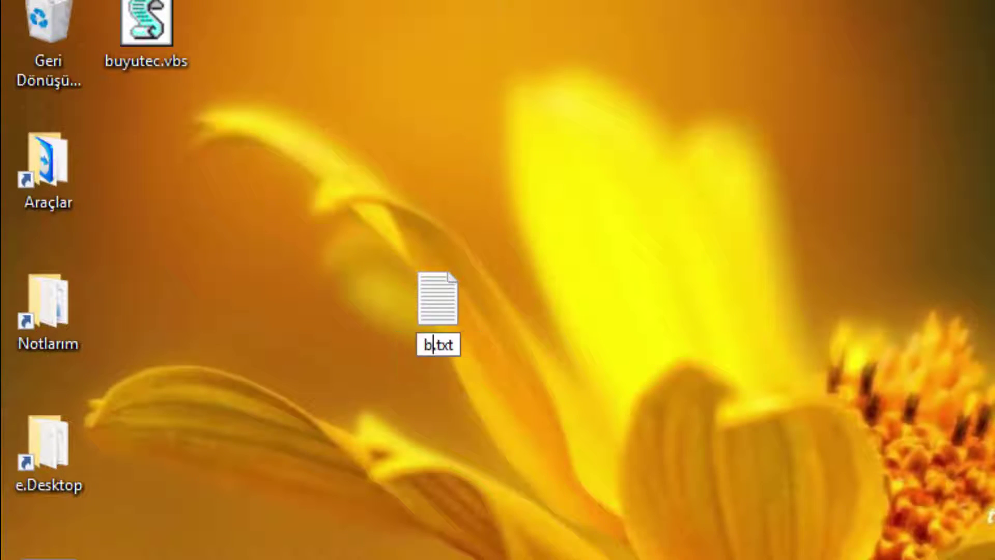
pyautogui.write('c2')
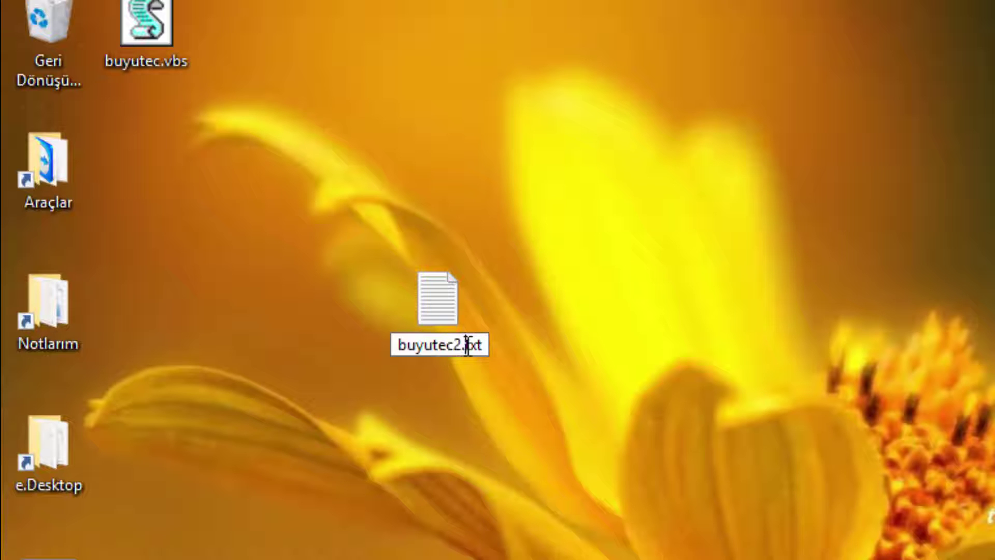
pyautogui.moveTo(467, 344); pyautogui.dragTo(492, 346)
pyautogui.write('vbs')
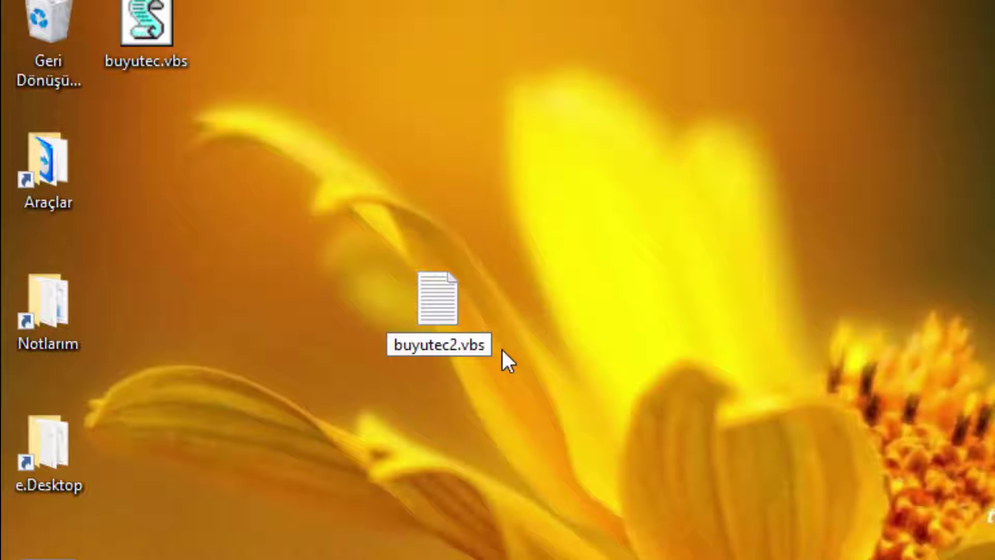
pyautogui.press('Return')
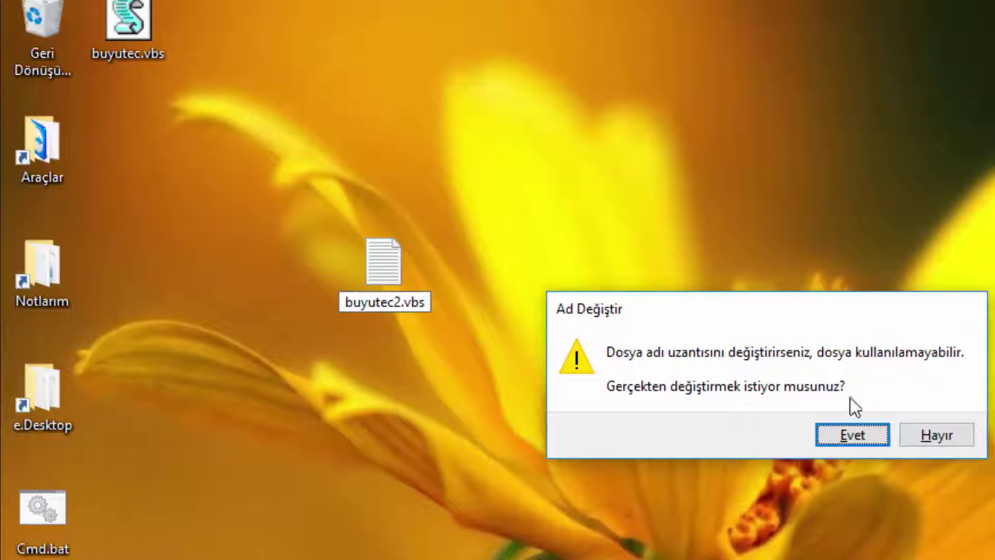
pyautogui.click(854, 437)
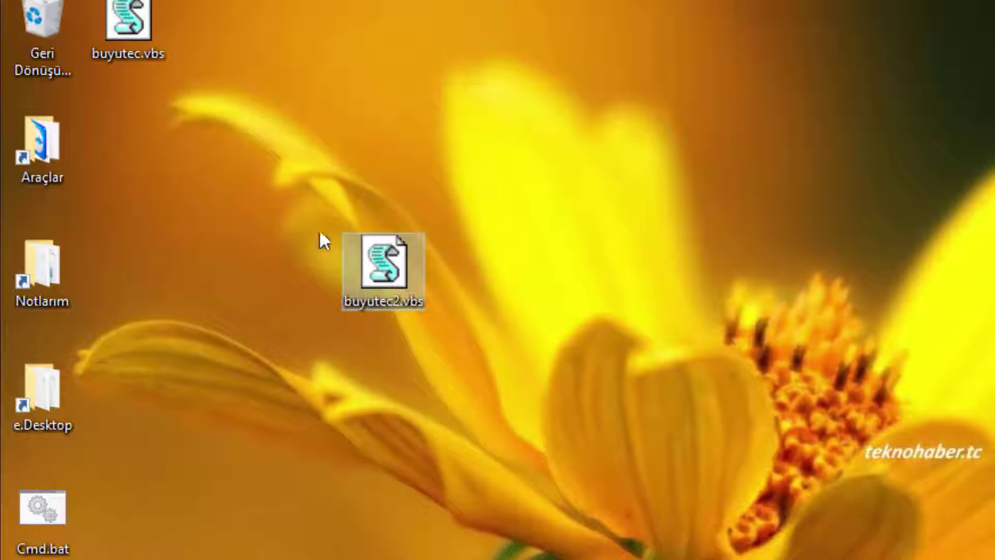
# Write Dim shell, Set shell = CreateObject("WScript.Shell") and shell.Run "C:\Windows\System32\magnify.exe" as three lines in buyutec2.vbs, and save and close it.
pyautogui.rightClick(399, 270)
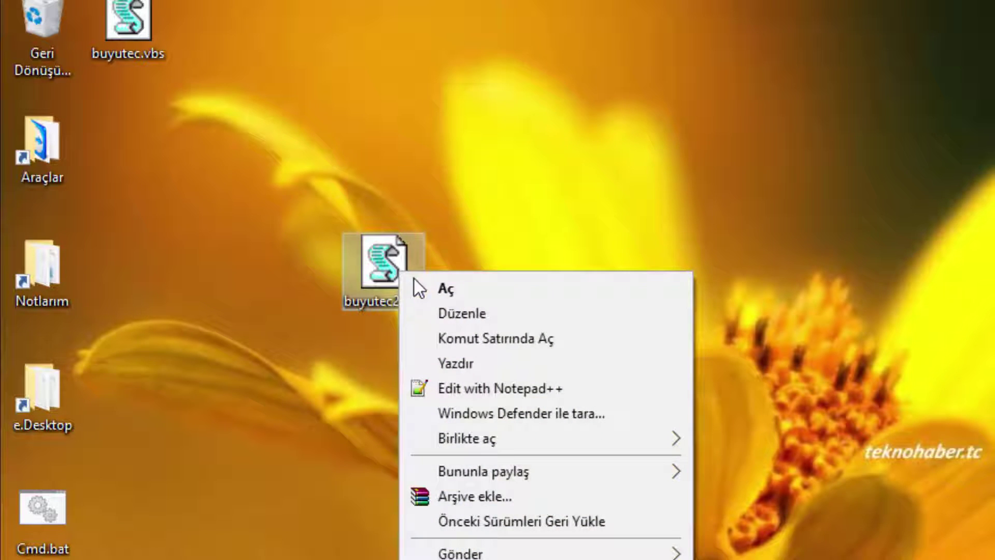
pyautogui.click(454, 309)
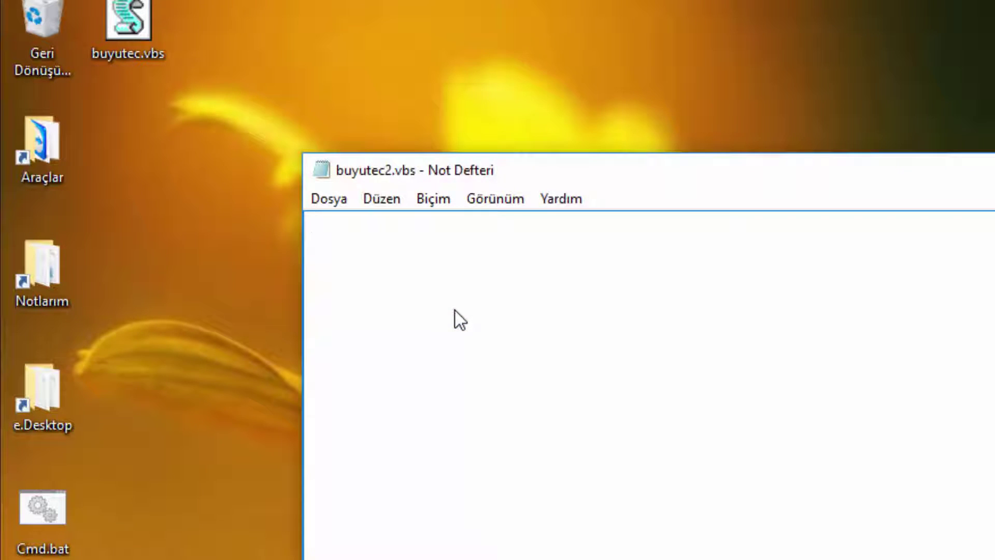
pyautogui.write('Dim shell Set shell = CreateObject("WScript.Shell") shell.Run "C:\\Windows\\System32\\magnify.exe"')
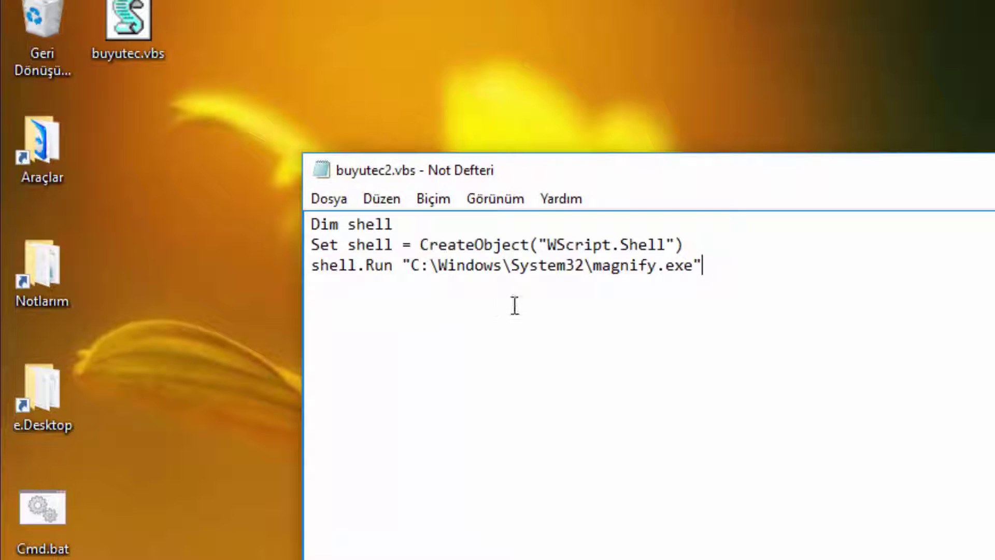
pyautogui.click(330, 204)
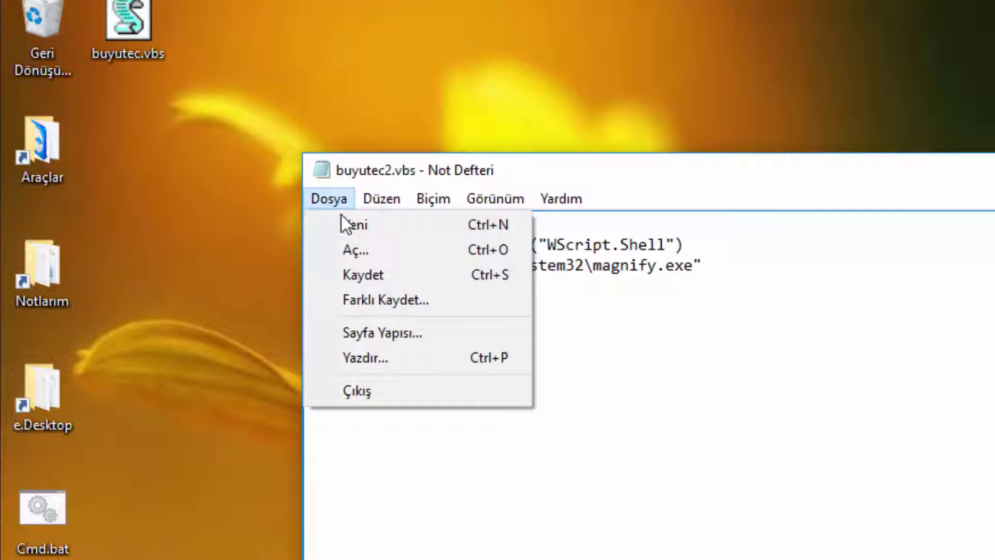
pyautogui.click(384, 285)
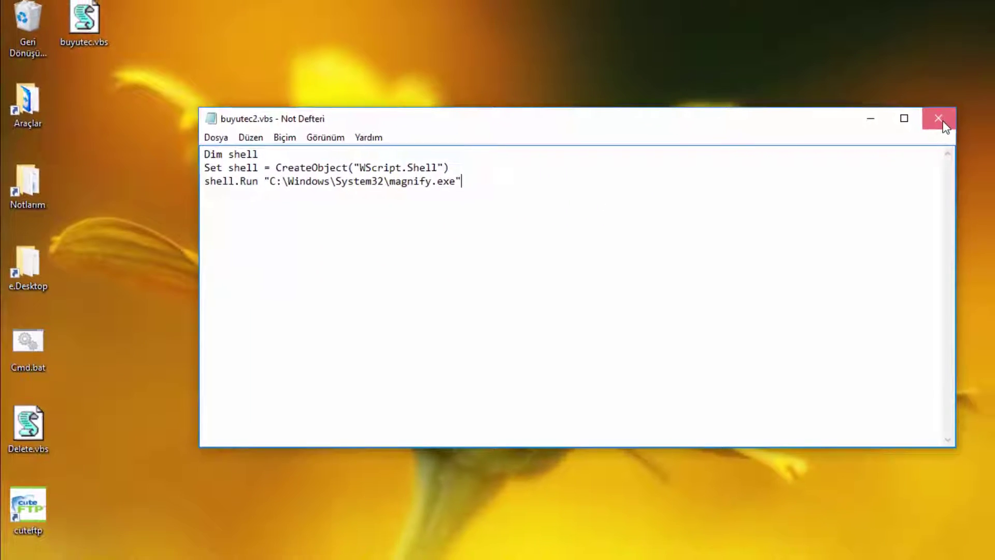
pyautogui.click(937, 122)
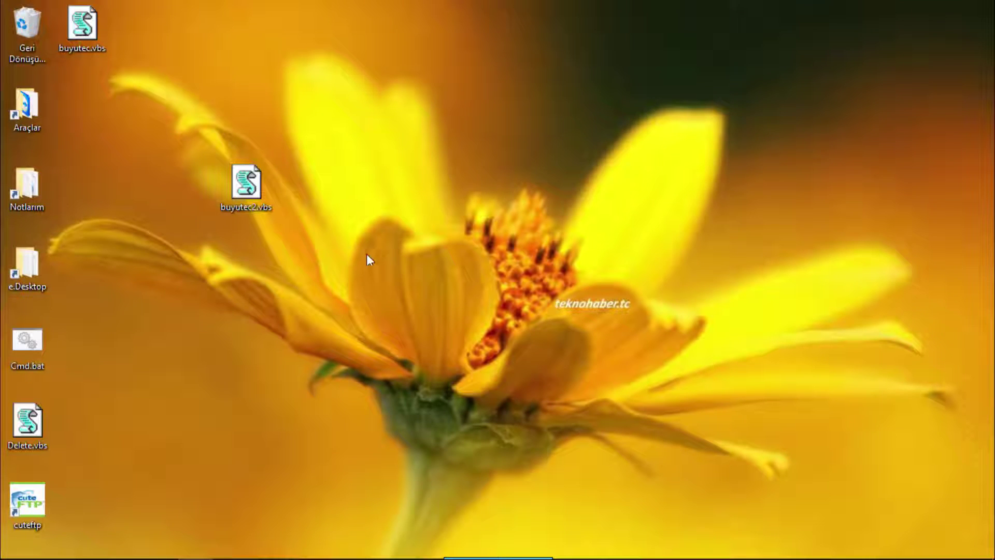
# Run buyutec2.vbs to start Büyüteç and view Müzikler and Yerel Disk (E:) in a new Dosya Gezgini window.
pyautogui.doubleClick(249, 178)
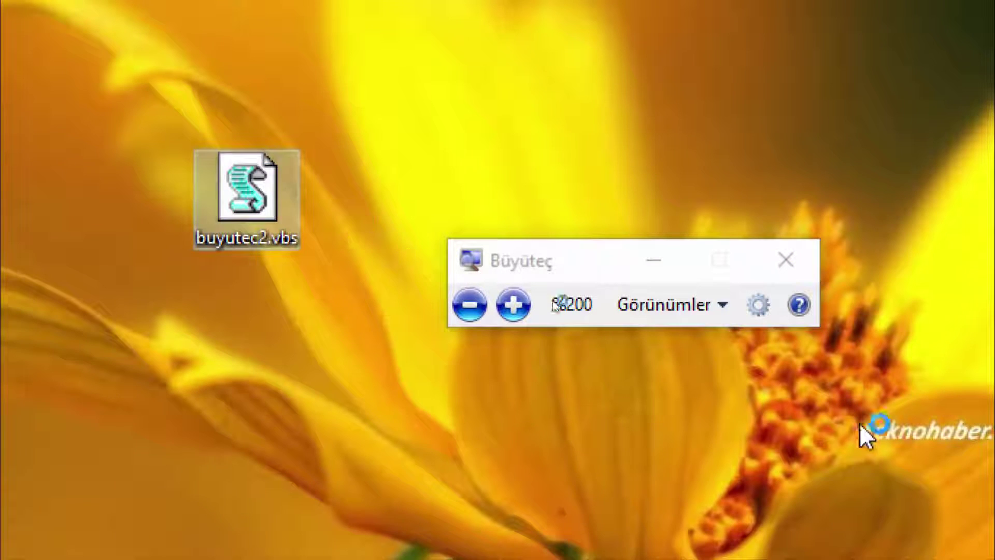
pyautogui.click(514, 306)
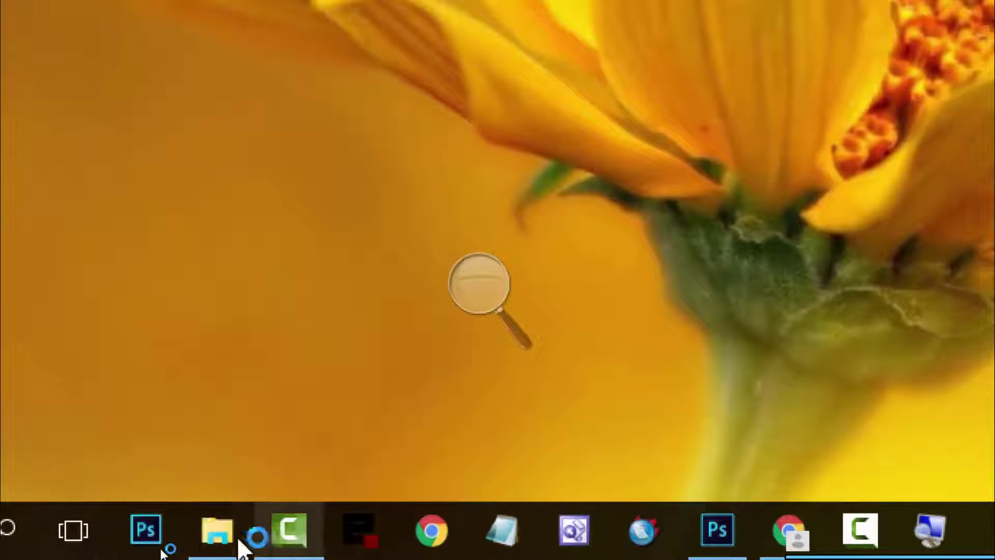
pyautogui.rightClick(217, 538)
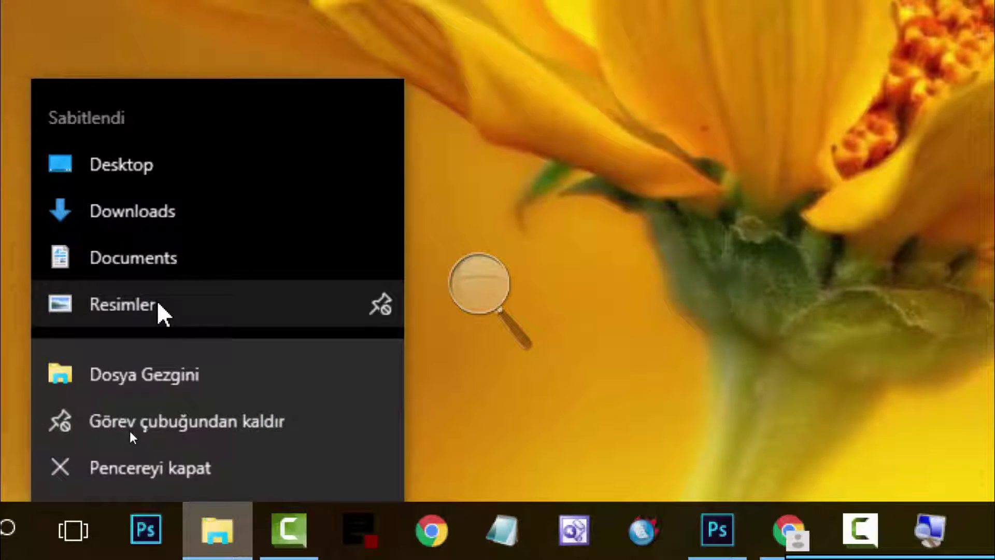
pyautogui.click(165, 386)
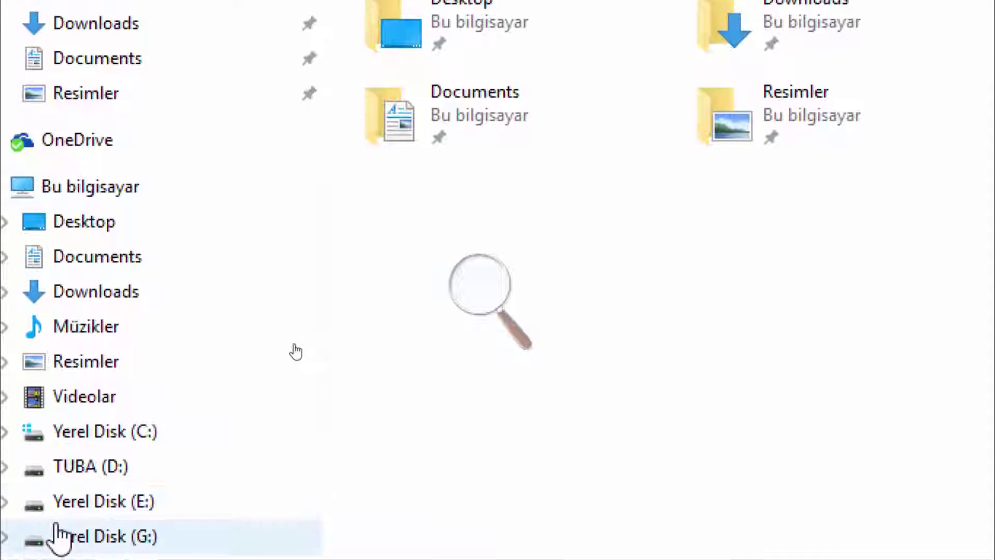
pyautogui.click(91, 334)
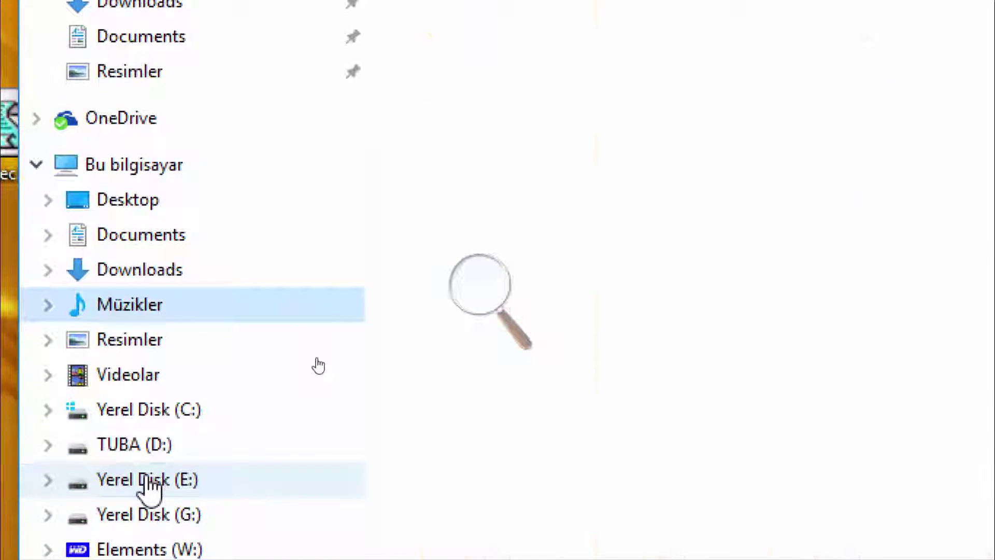
pyautogui.click(150, 483)
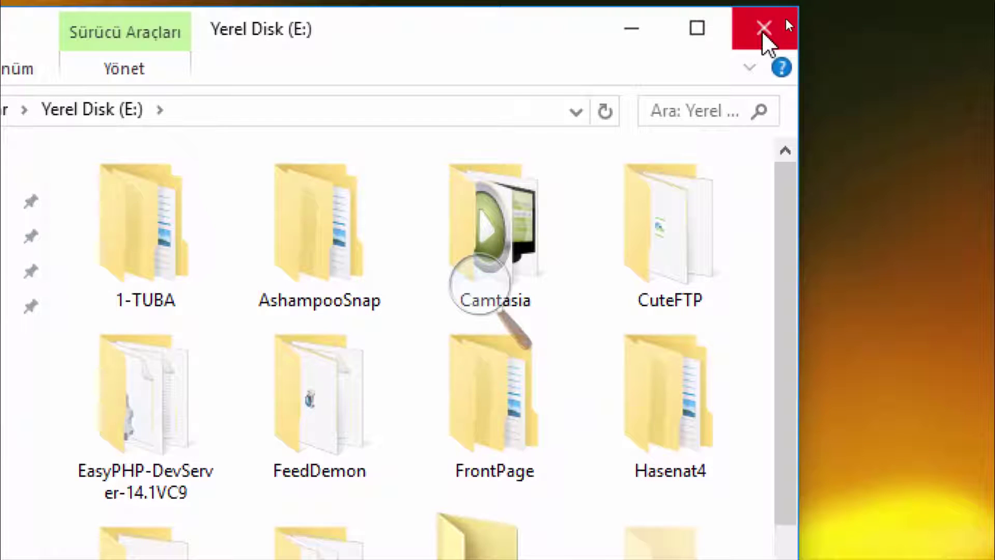
# Close the Yerel Disk (E:) window and exit Büyüteç.
pyautogui.click(765, 28)
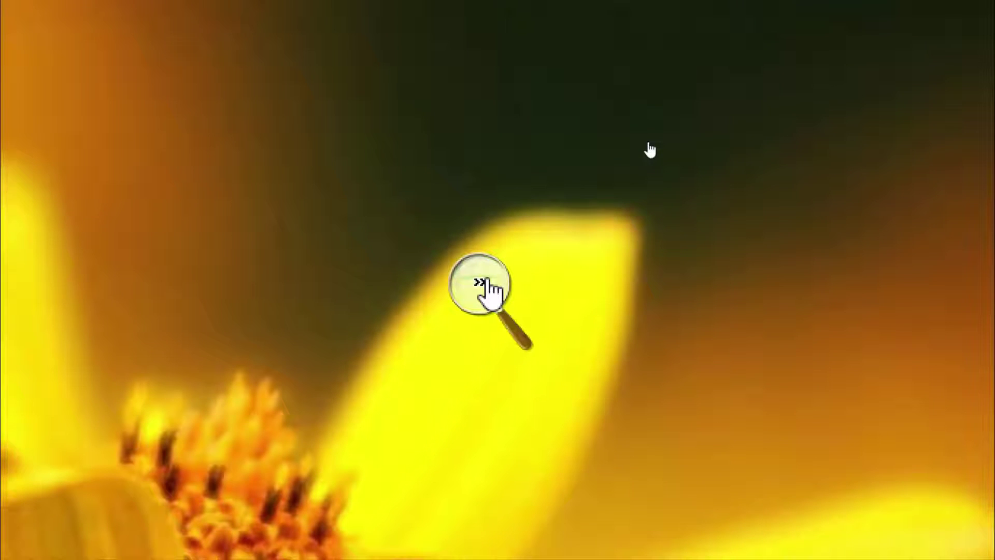
pyautogui.click(483, 282)
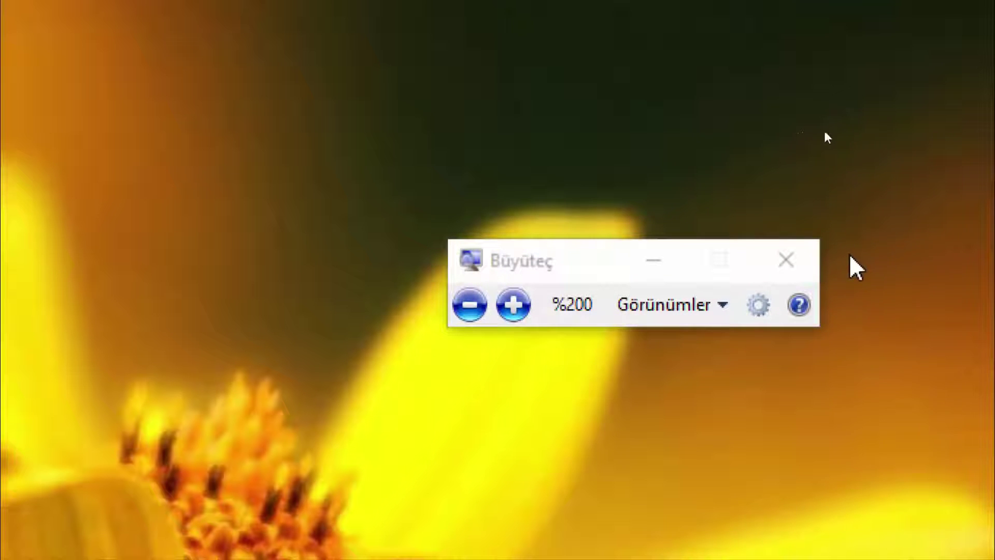
pyautogui.click(790, 263)
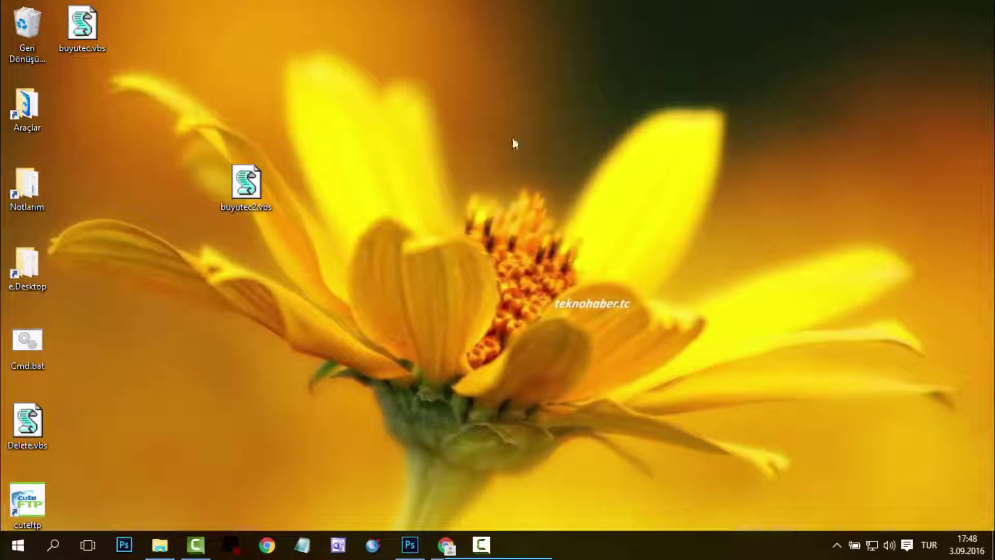